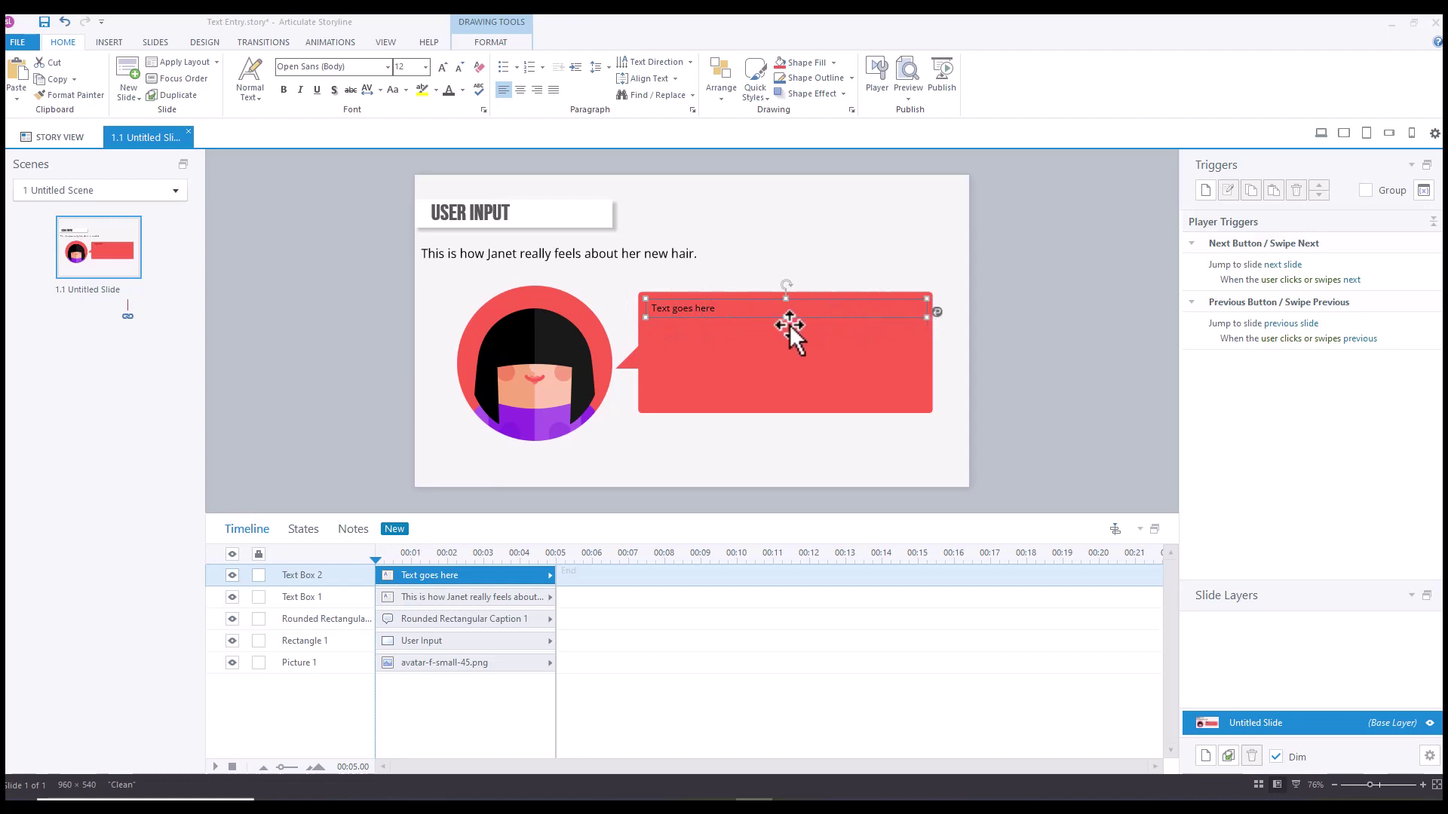
Toggle the text box's autofit between expanding height and fixed size
{"action": "left_click", "coordinate": [940, 314]}
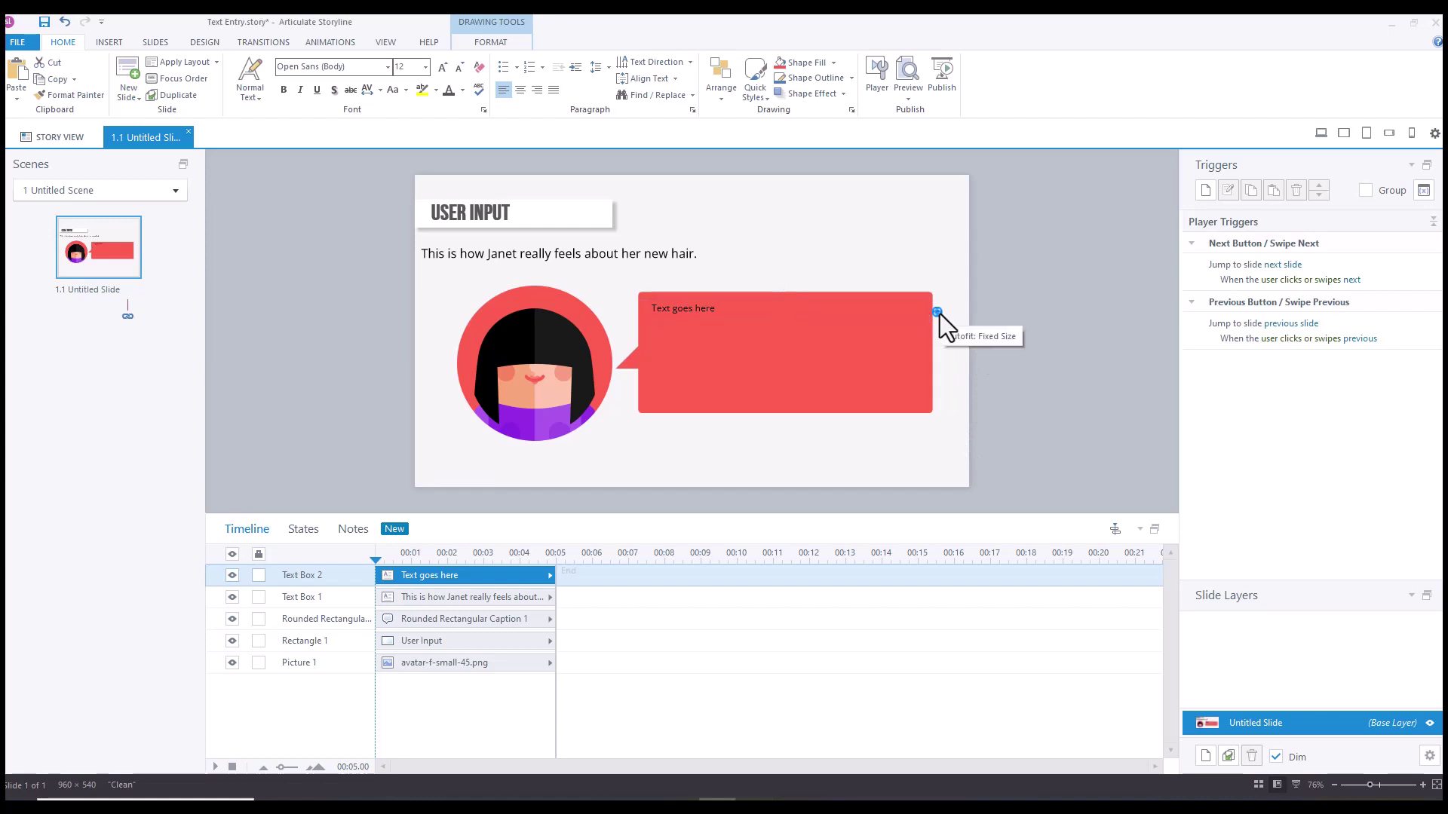
{"action": "left_click", "coordinate": [941, 313]}
{"action": "left_click", "coordinate": [938, 313]}
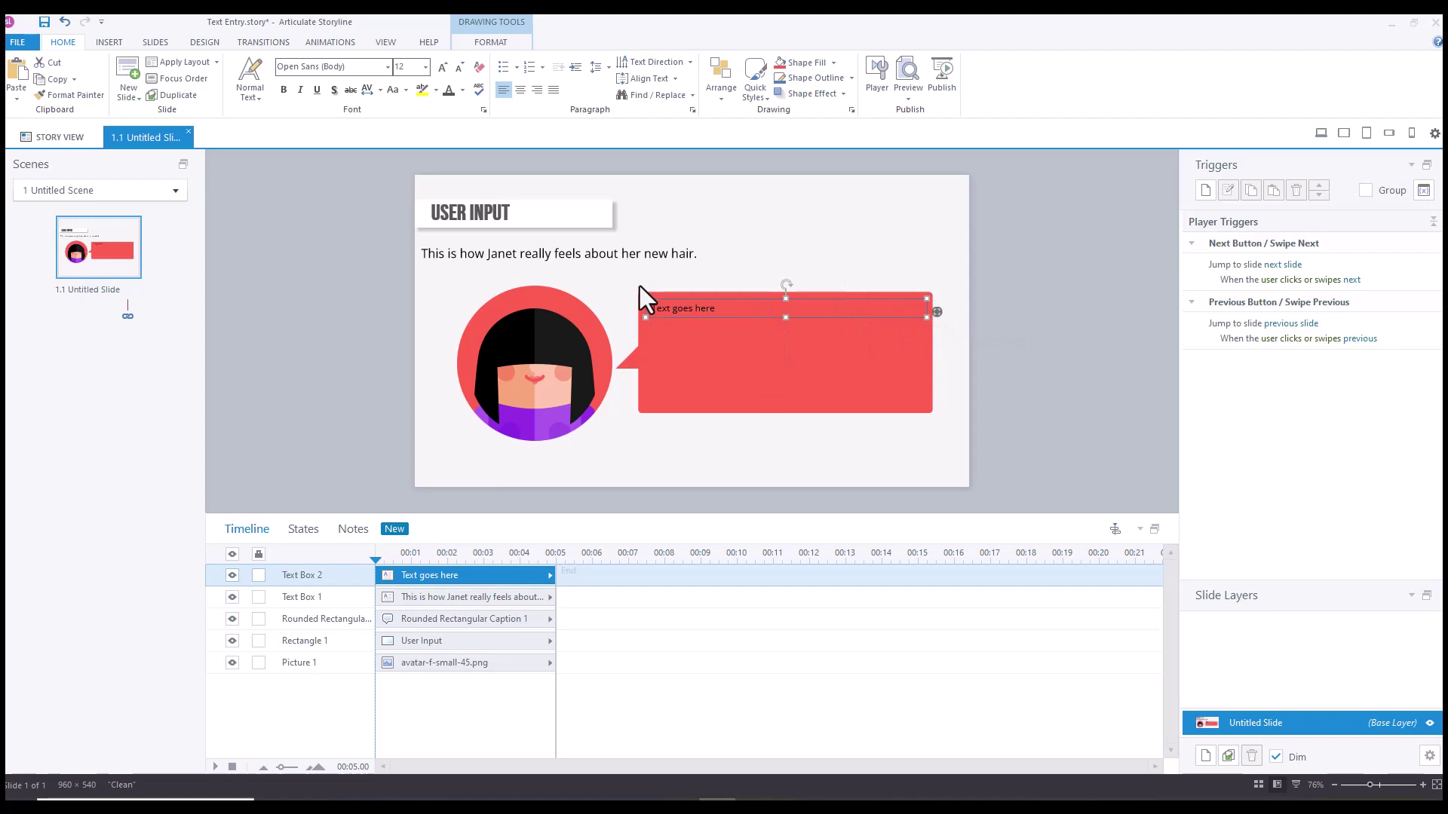
{"action": "left_click", "coordinate": [938, 314]}
Paste lorem ipsum over the caption placeholder text, then undo the paste
{"action": "left_click", "coordinate": [738, 312]}
{"action": "key", "text": "ctrl+v"}
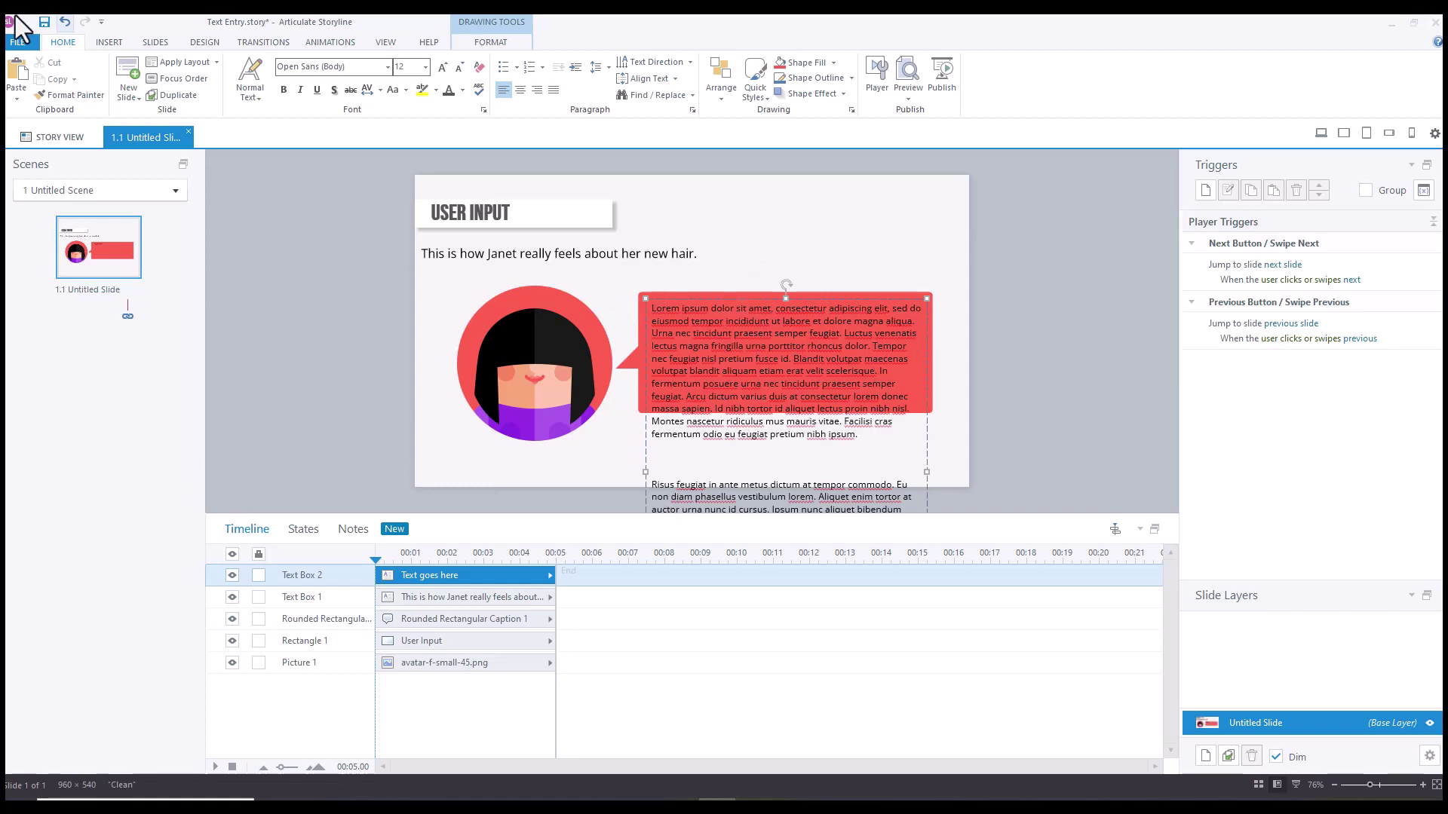
{"action": "left_click", "coordinate": [65, 21]}
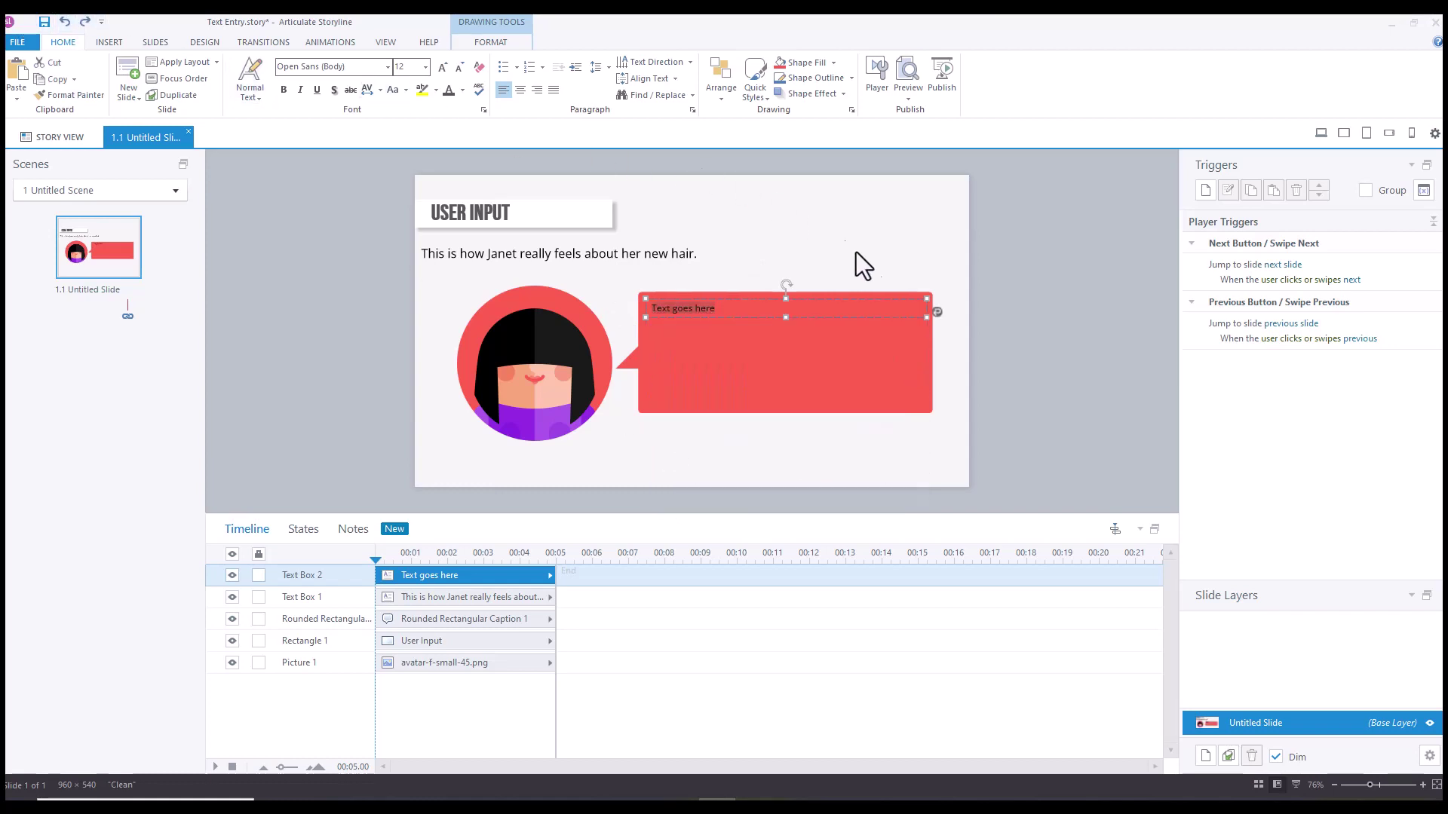
Give the text box a Fixed size with Add scroll bars in Format Shape
{"action": "double_click", "coordinate": [919, 314]}
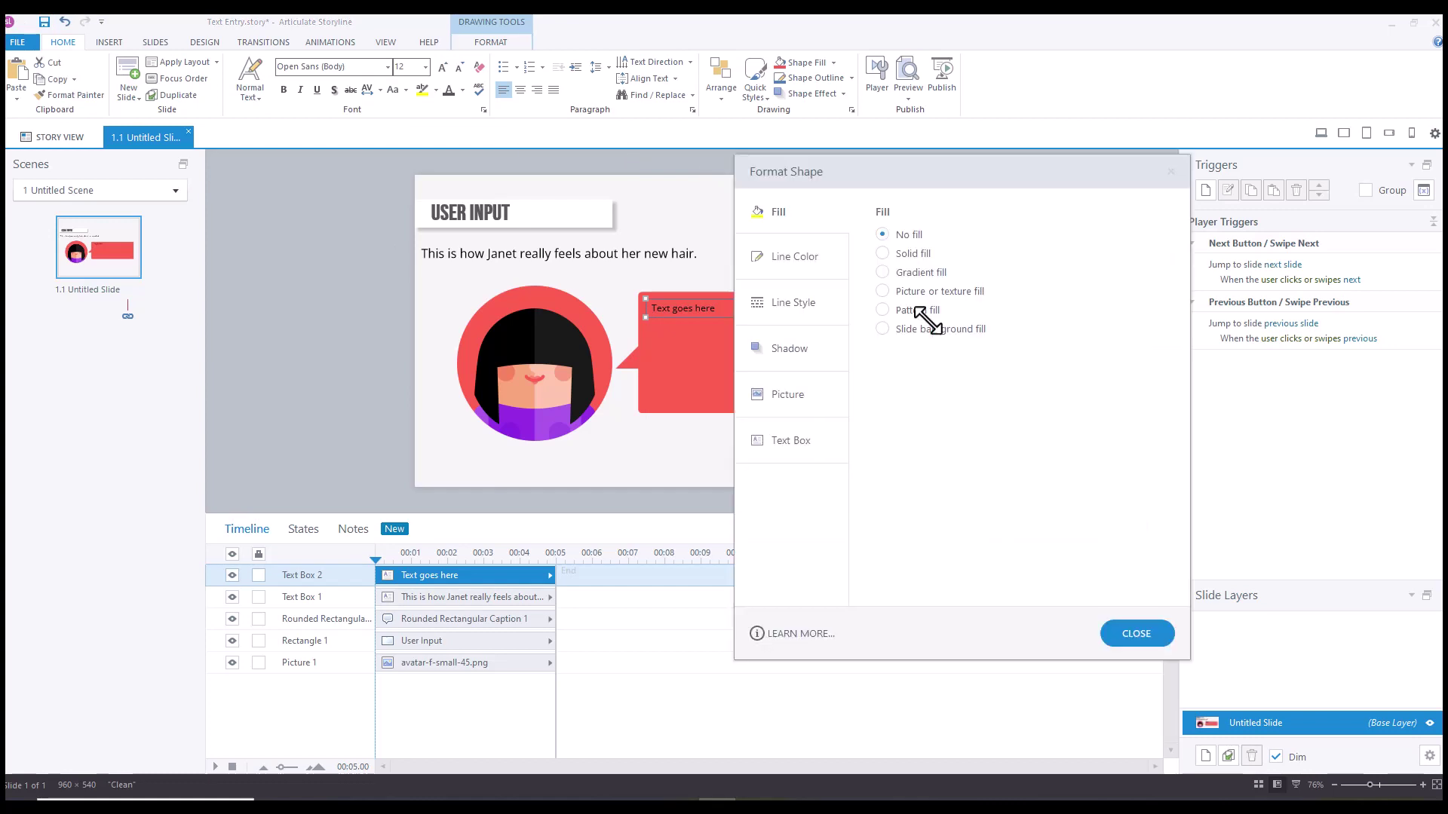
{"action": "left_click", "coordinate": [793, 442]}
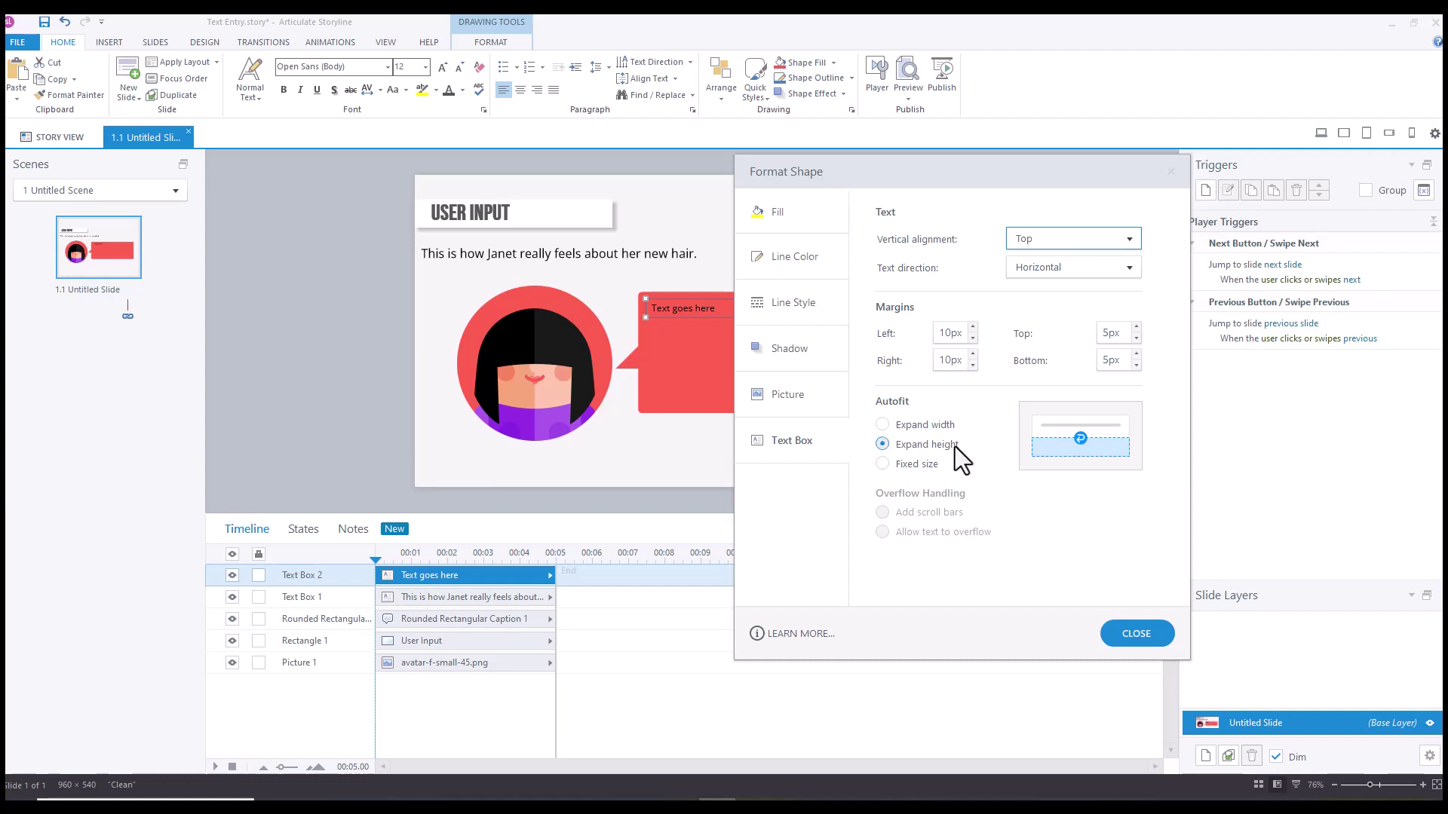
{"action": "left_click", "coordinate": [883, 424]}
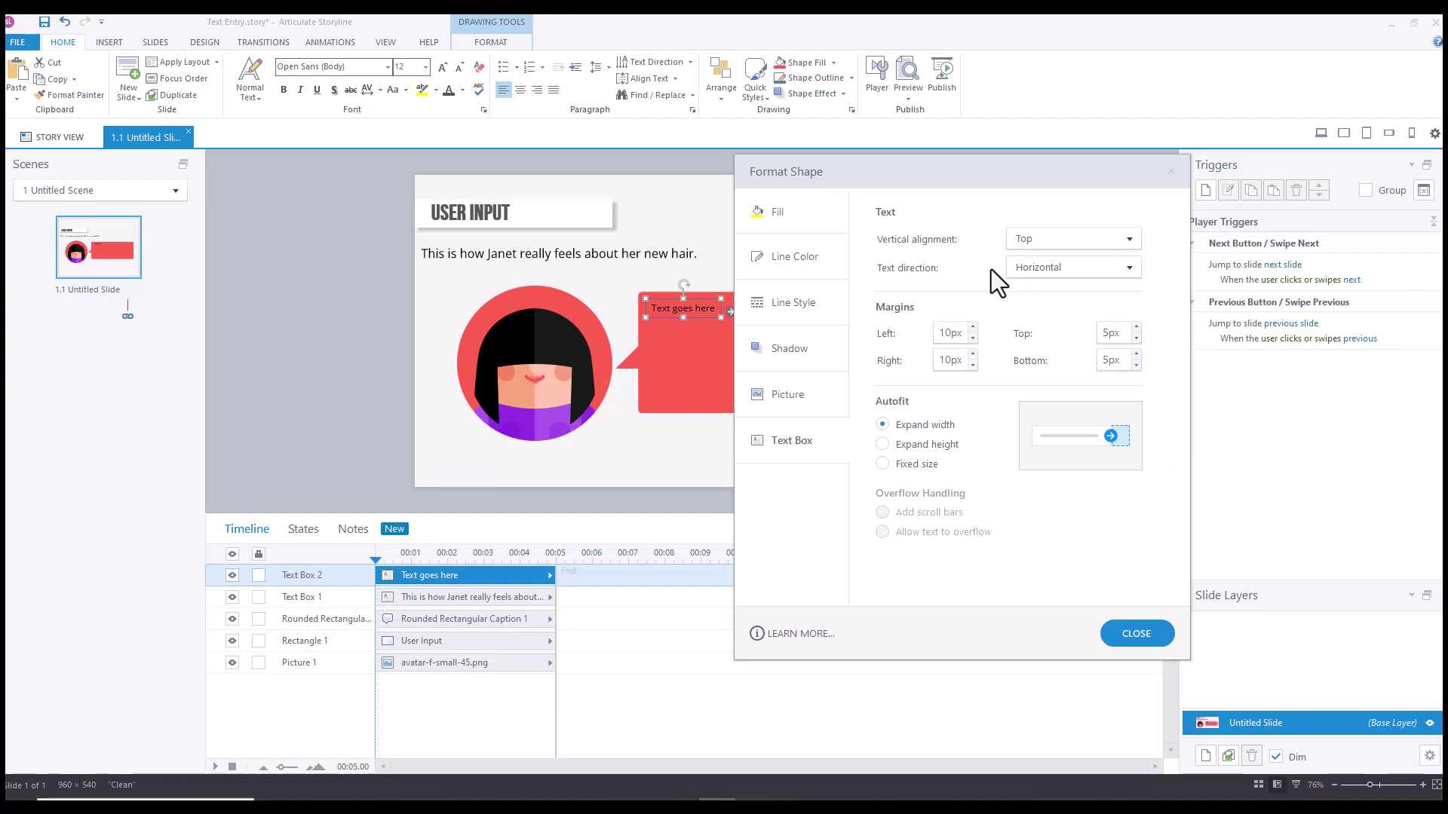
{"action": "left_click", "coordinate": [883, 465]}
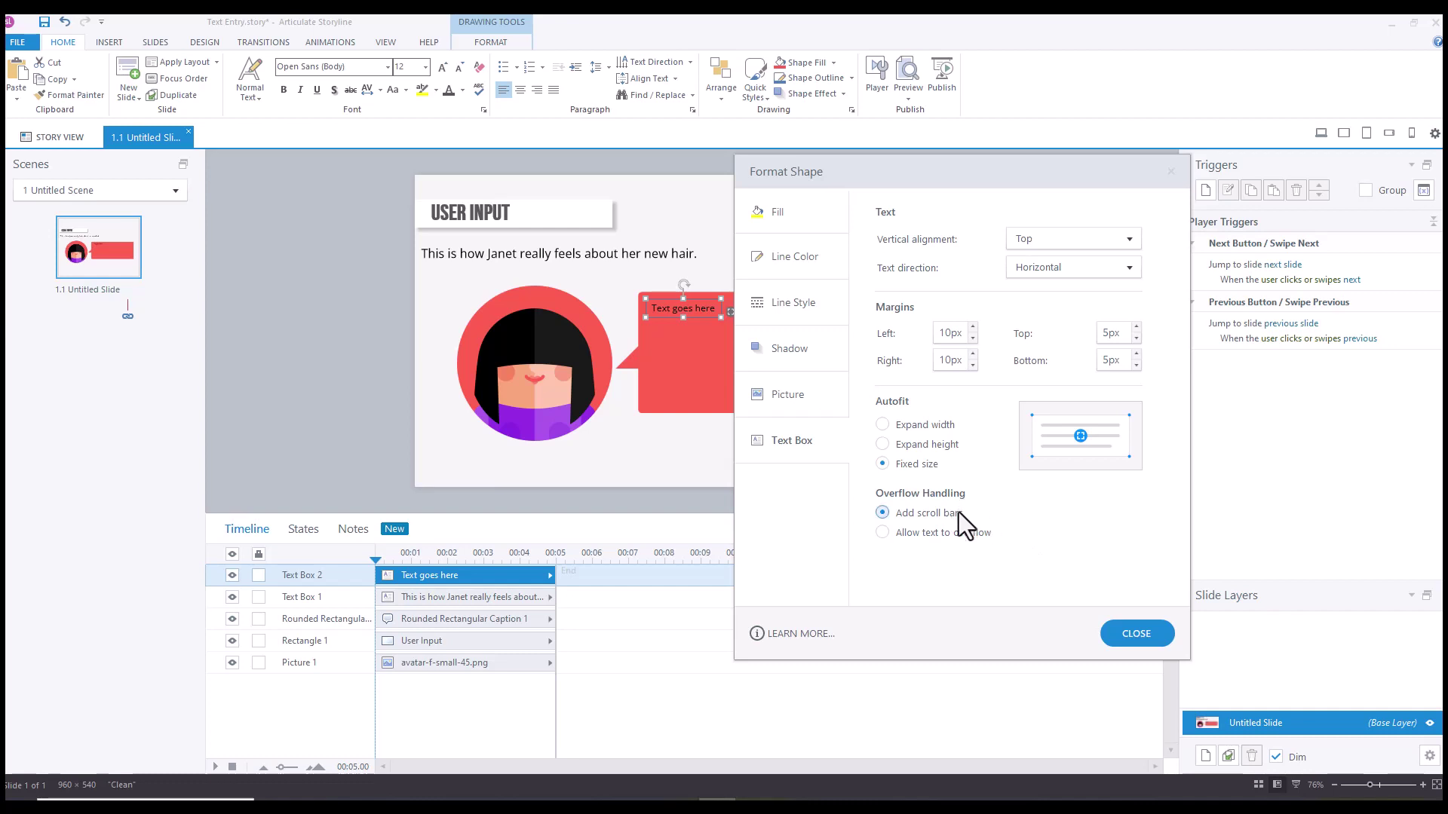
Resize the text box to span the red caption's full width and height
{"action": "left_click", "coordinate": [1137, 634]}
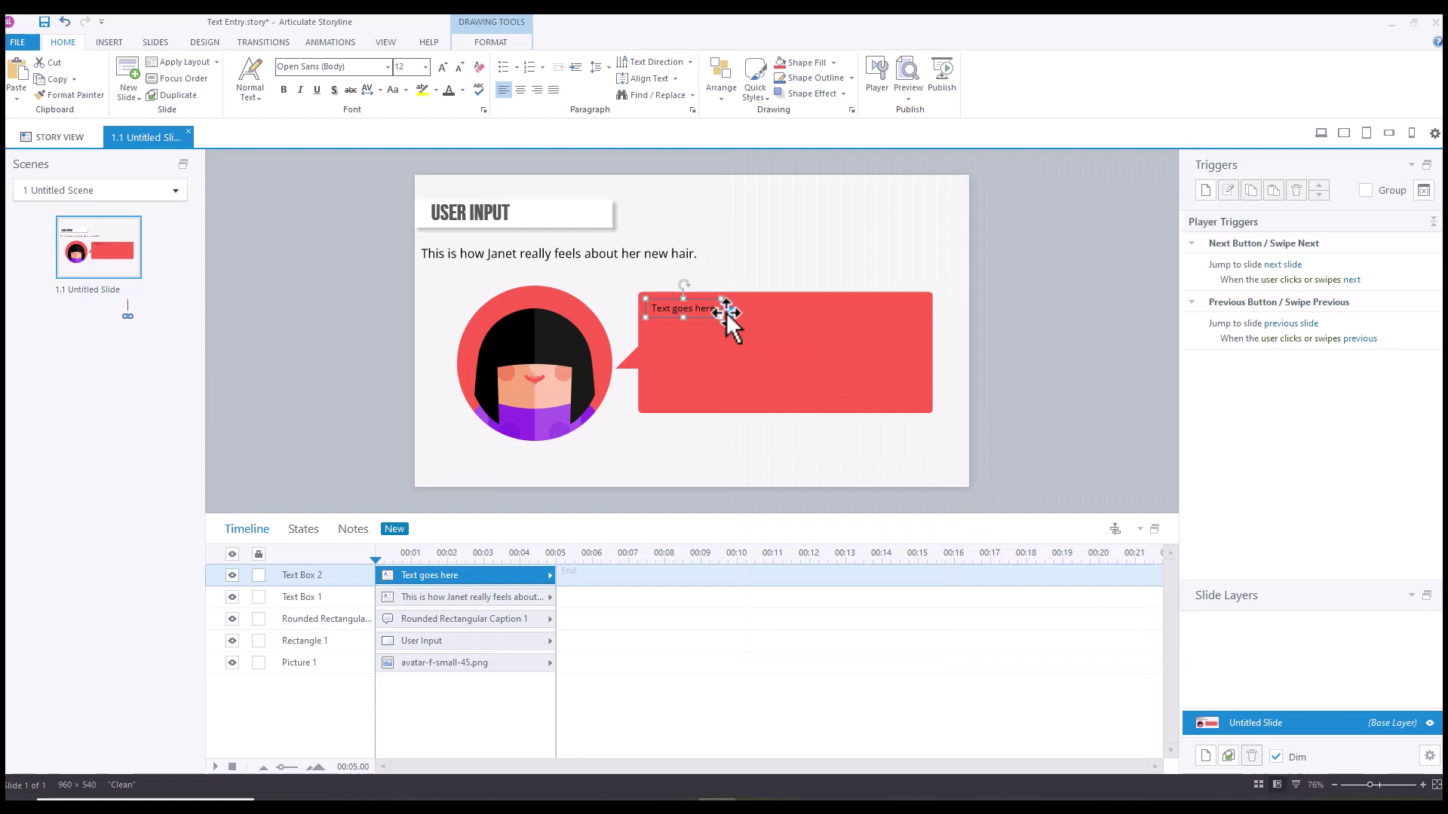
{"action": "left_click_drag", "start_coordinate": [714, 308], "coordinate": [928, 315]}
{"action": "left_click_drag", "start_coordinate": [787, 319], "coordinate": [784, 406]}
Replace the placeholder with pasted lorem ipsum text and finish editing
{"action": "left_click", "coordinate": [591, 308]}
{"action": "key", "text": "ctrl+v"}
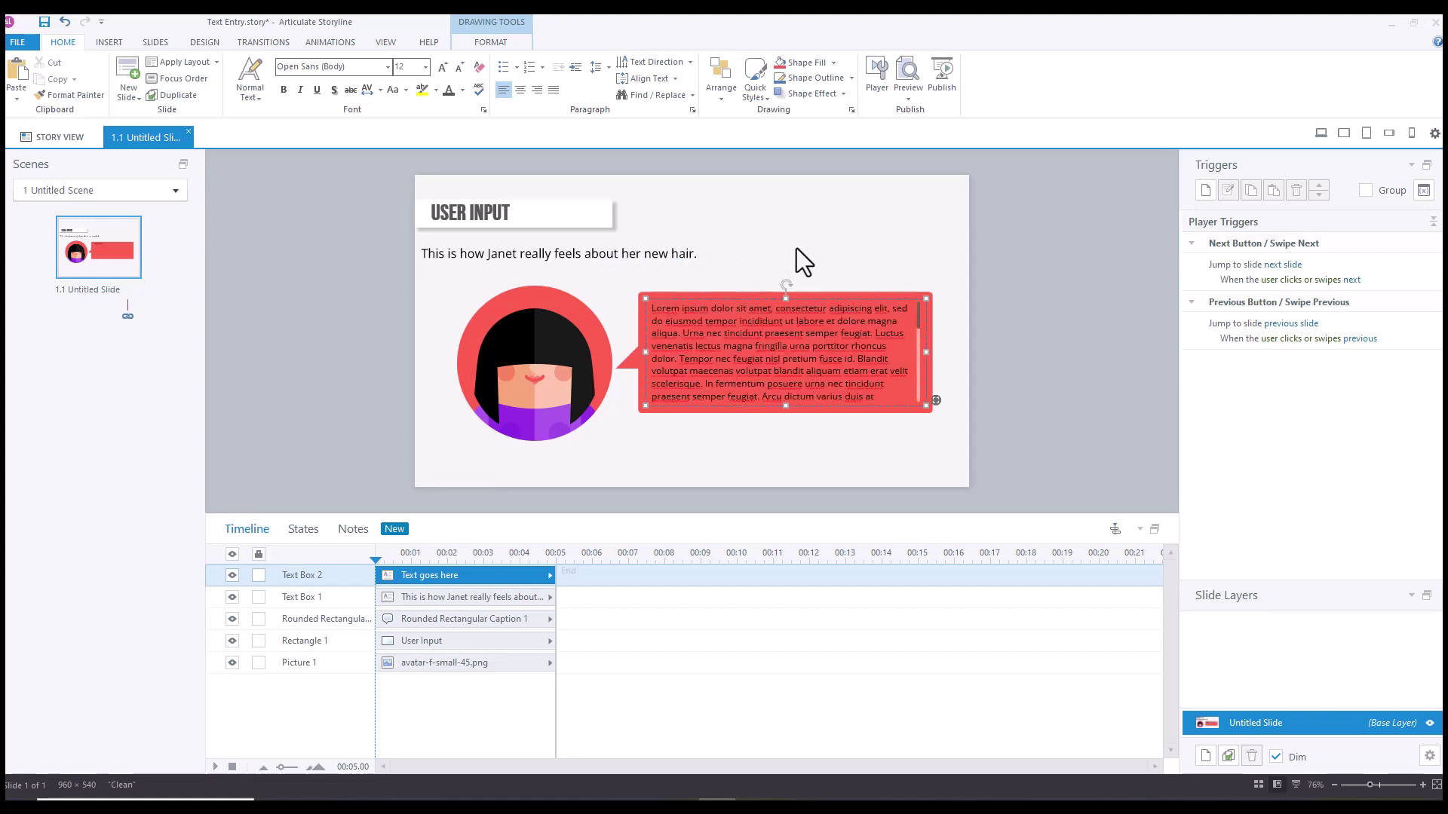
{"action": "scroll", "coordinate": [886, 334], "scroll_direction": "down", "scroll_amount": 3}
{"action": "scroll", "coordinate": [886, 334], "scroll_direction": "down", "scroll_amount": 3}
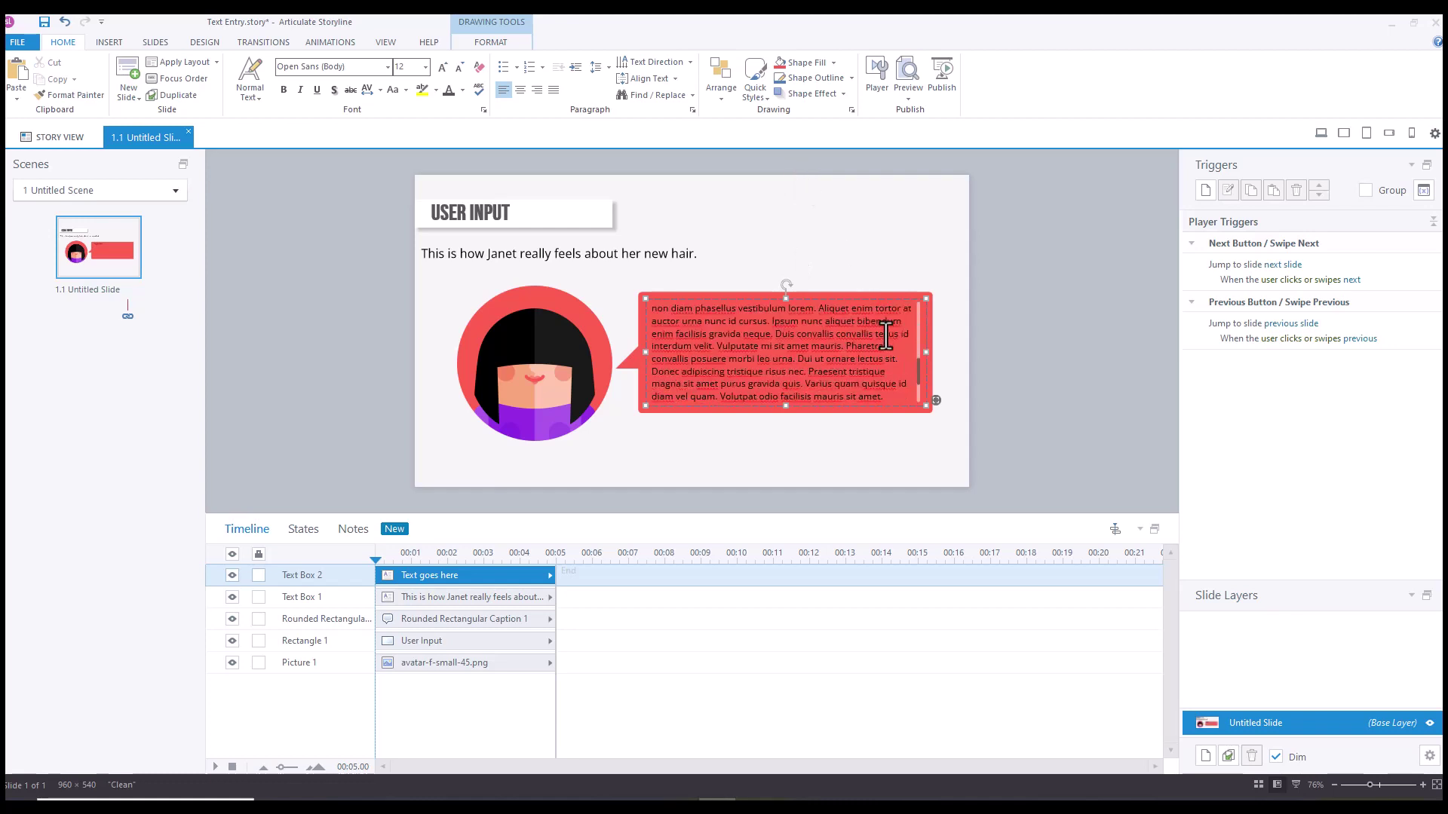
{"action": "scroll", "coordinate": [886, 334], "scroll_direction": "up", "scroll_amount": 3}
{"action": "scroll", "coordinate": [885, 334], "scroll_direction": "up", "scroll_amount": 3}
{"action": "scroll", "coordinate": [886, 334], "scroll_direction": "up", "scroll_amount": 3}
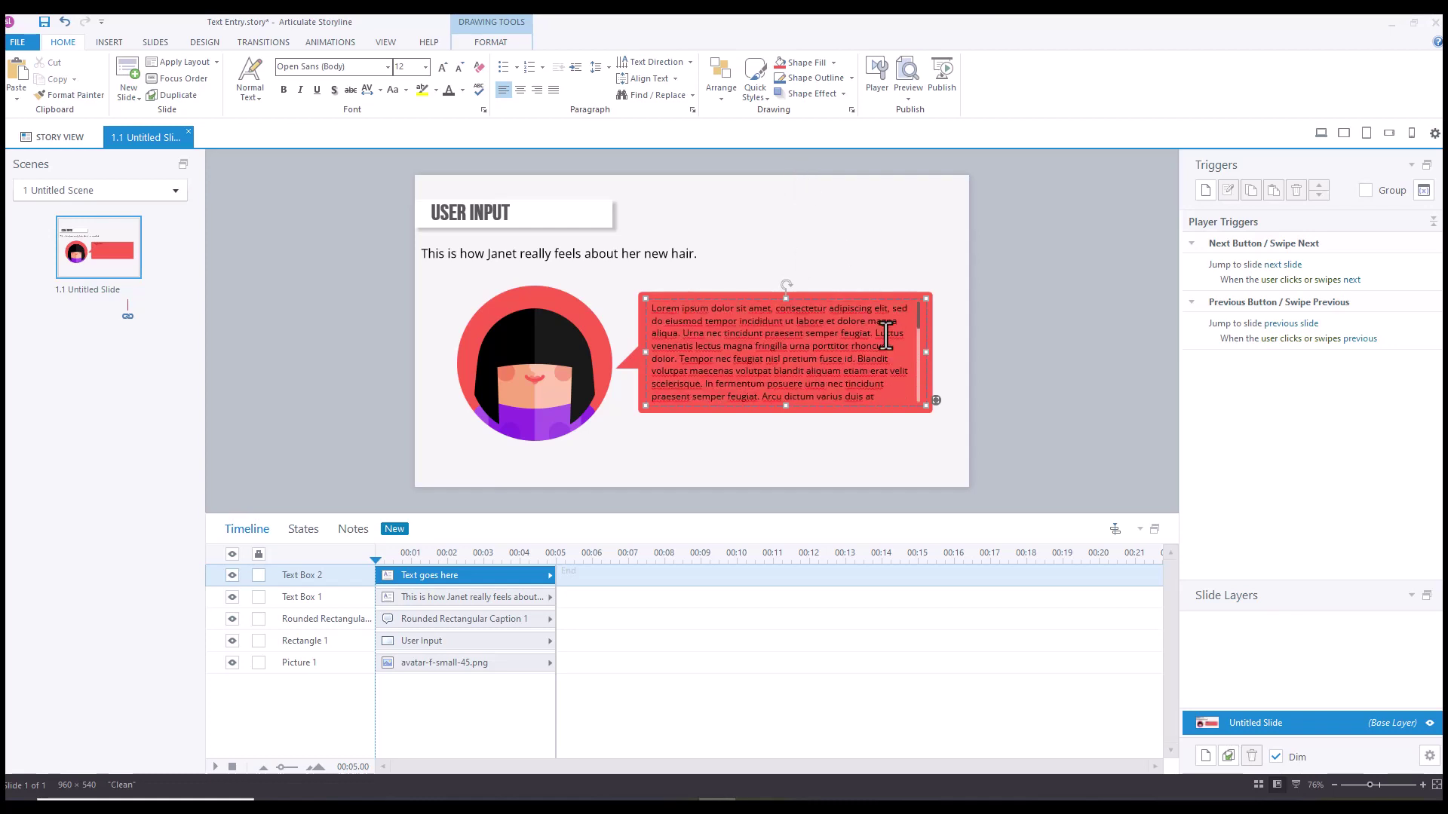
{"action": "left_click", "coordinate": [926, 404]}
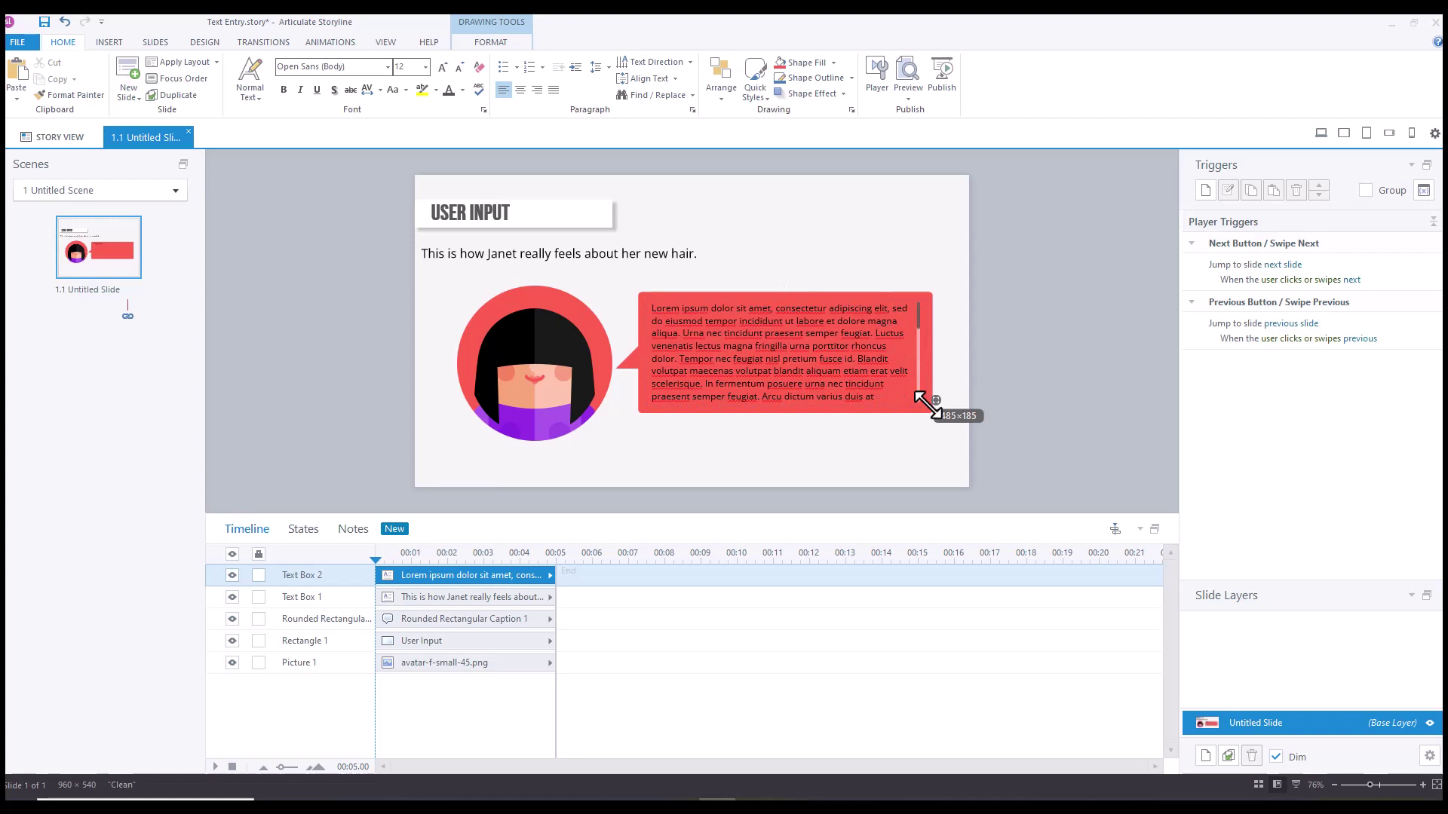
{"action": "double_click", "coordinate": [925, 403]}
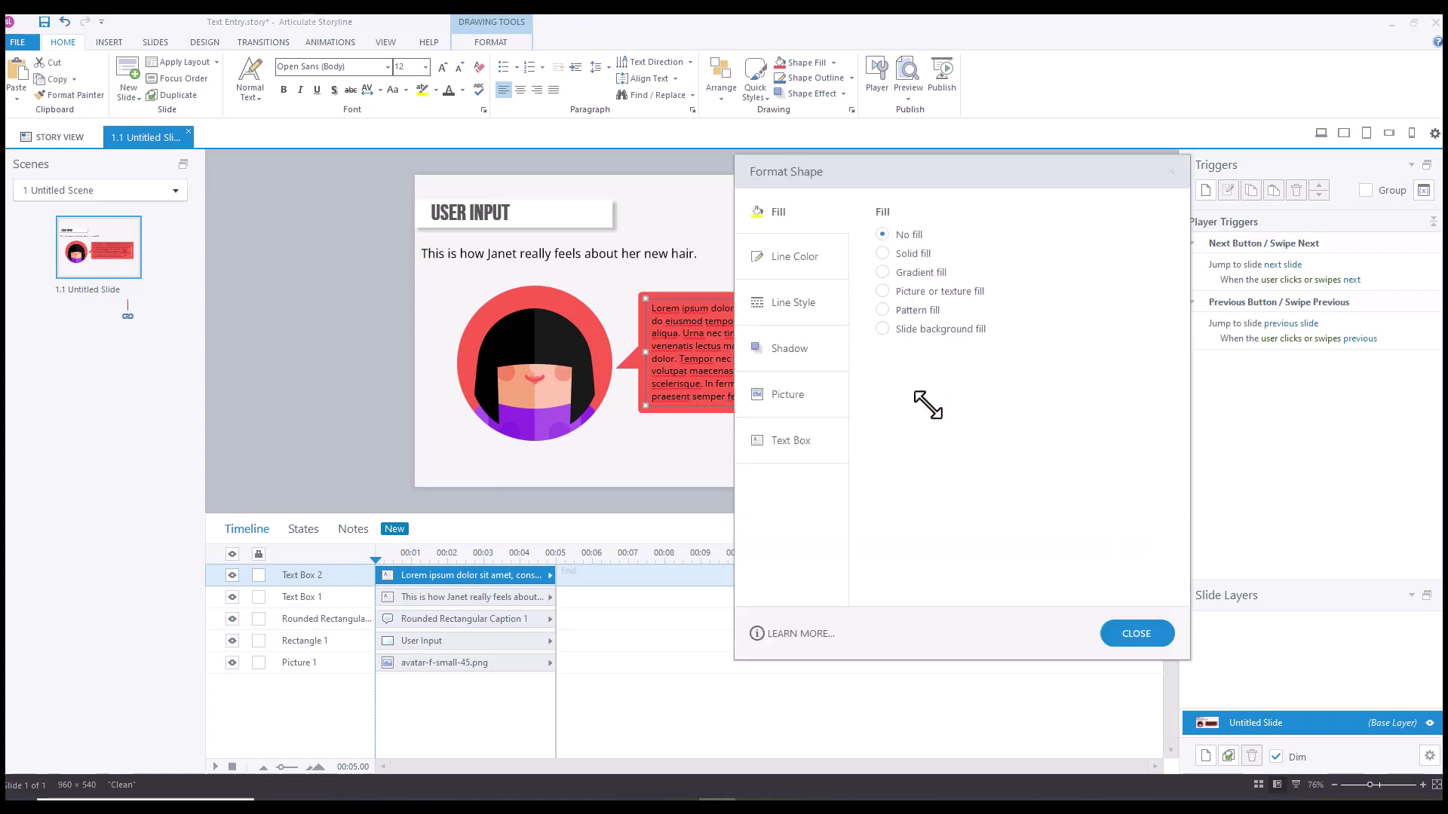
{"action": "left_click", "coordinate": [791, 439]}
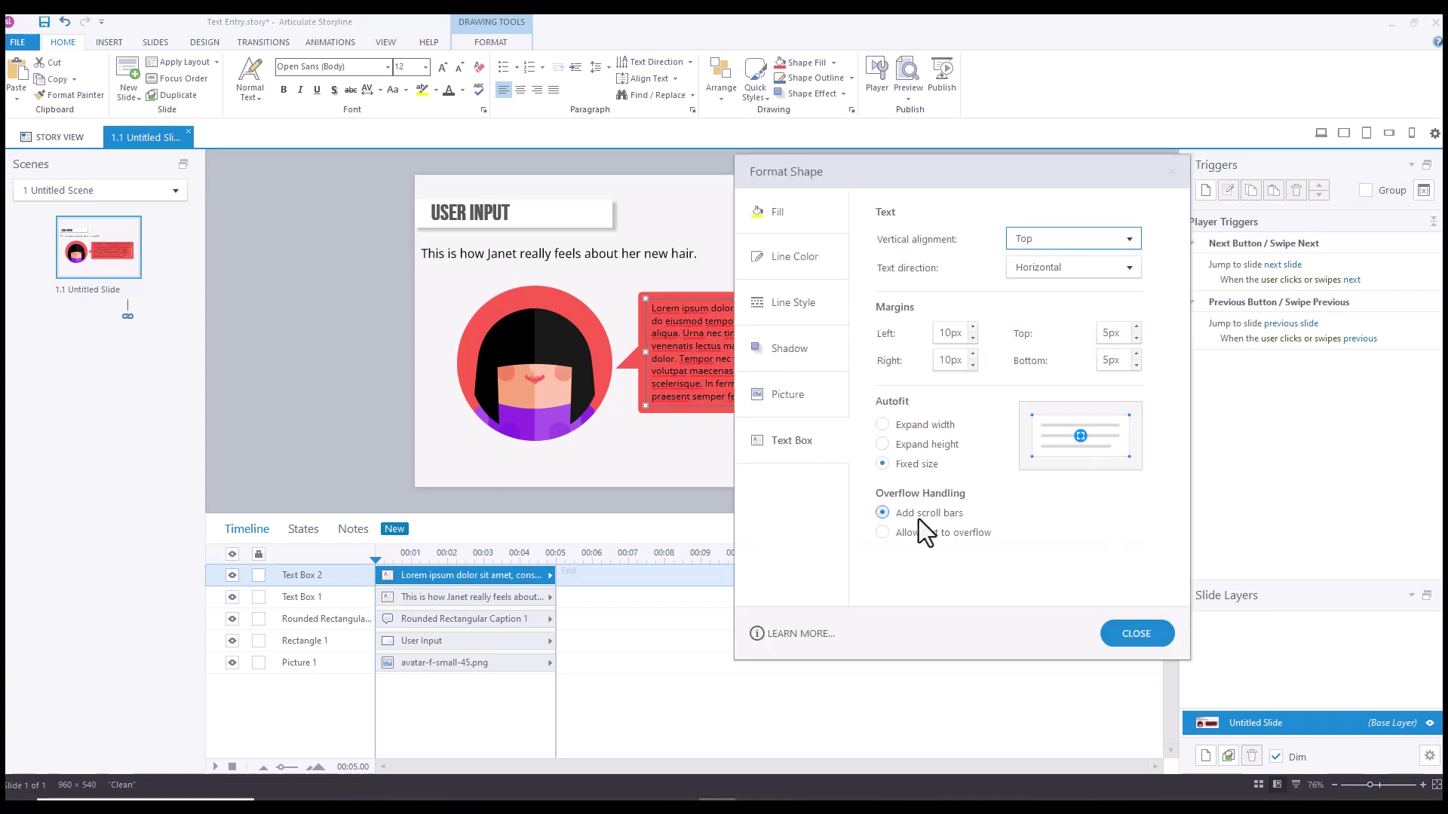
{"action": "left_click", "coordinate": [883, 533]}
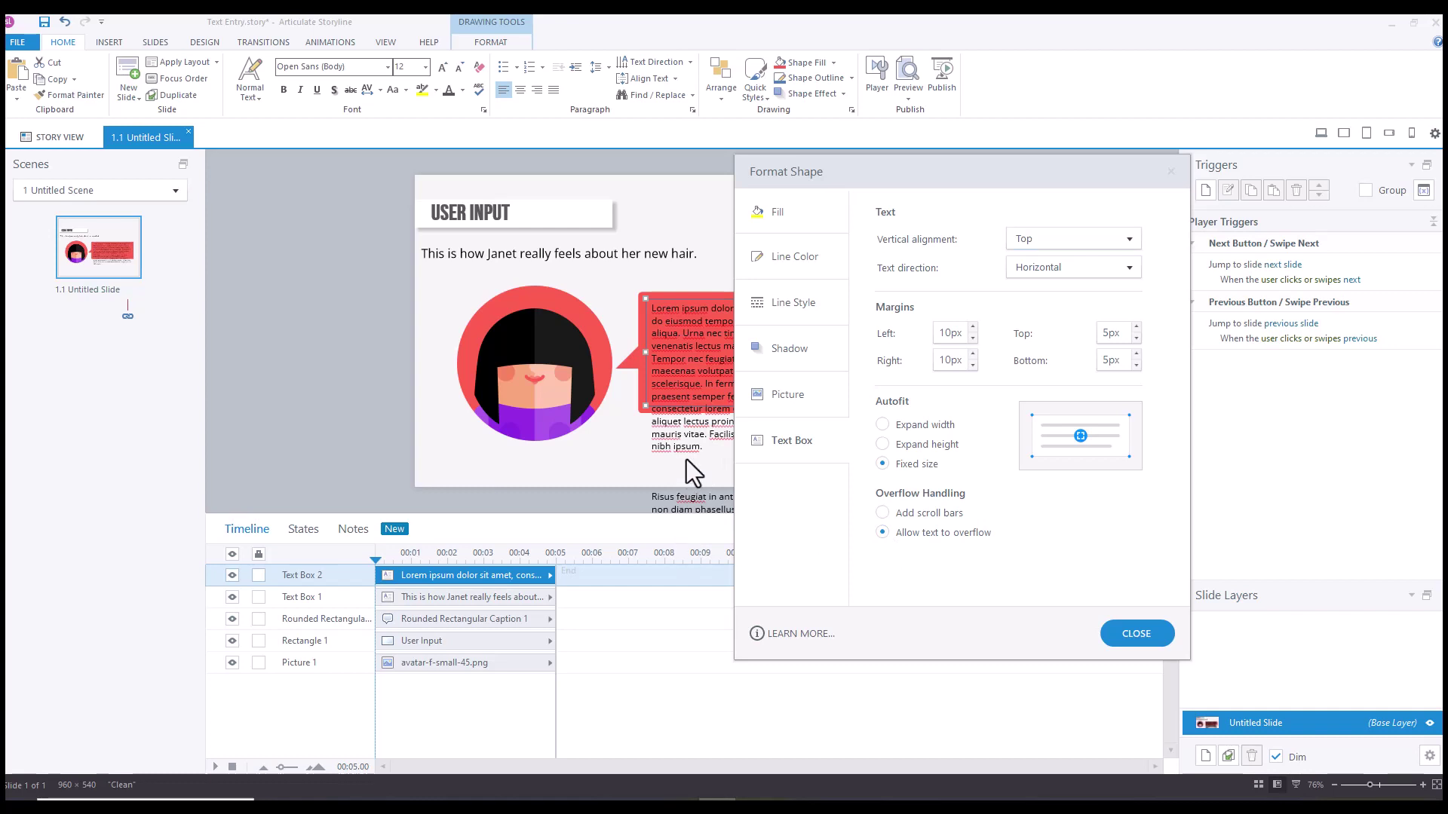
{"action": "left_click", "coordinate": [881, 515]}
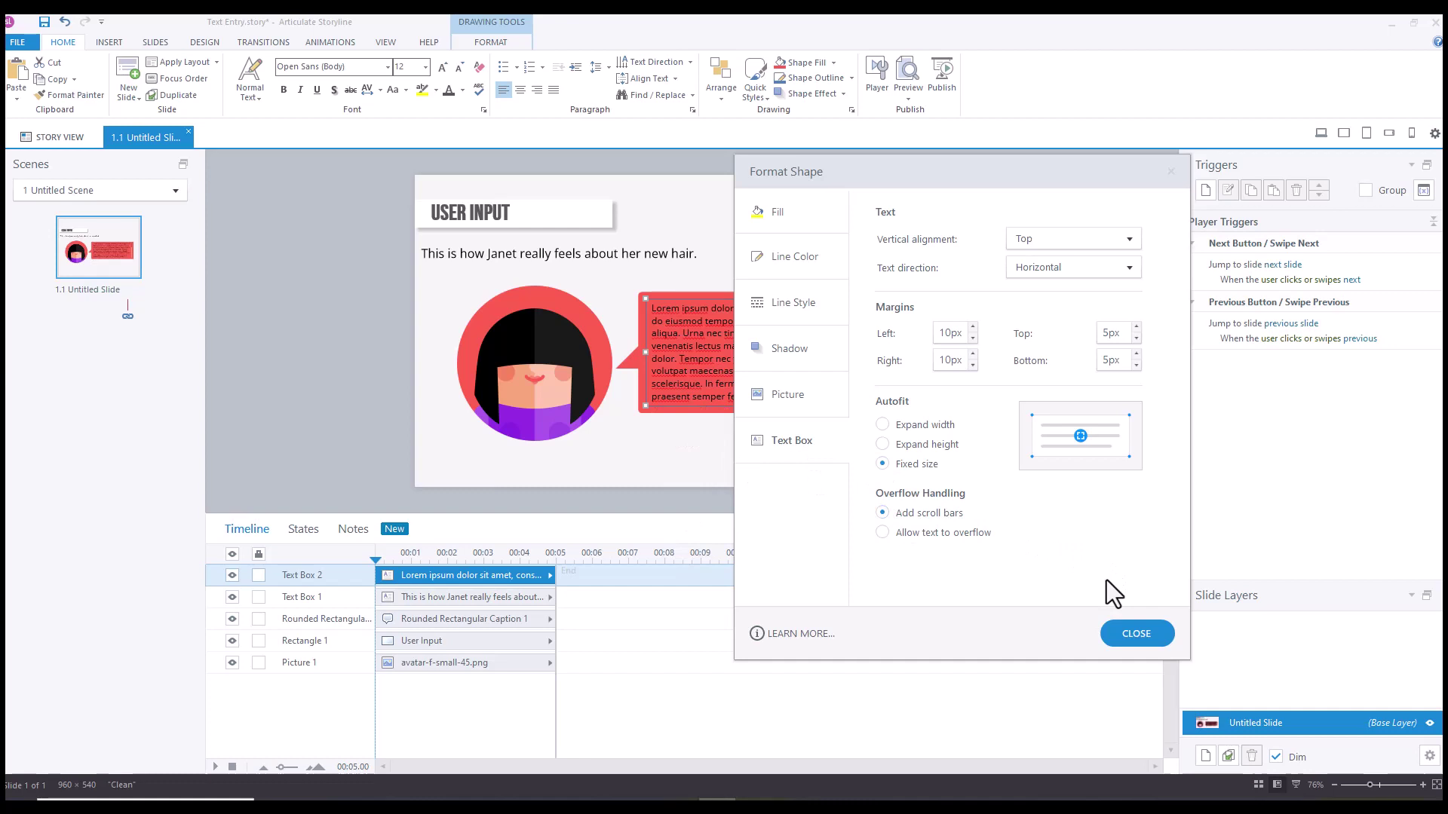
{"action": "left_click", "coordinate": [1134, 638]}
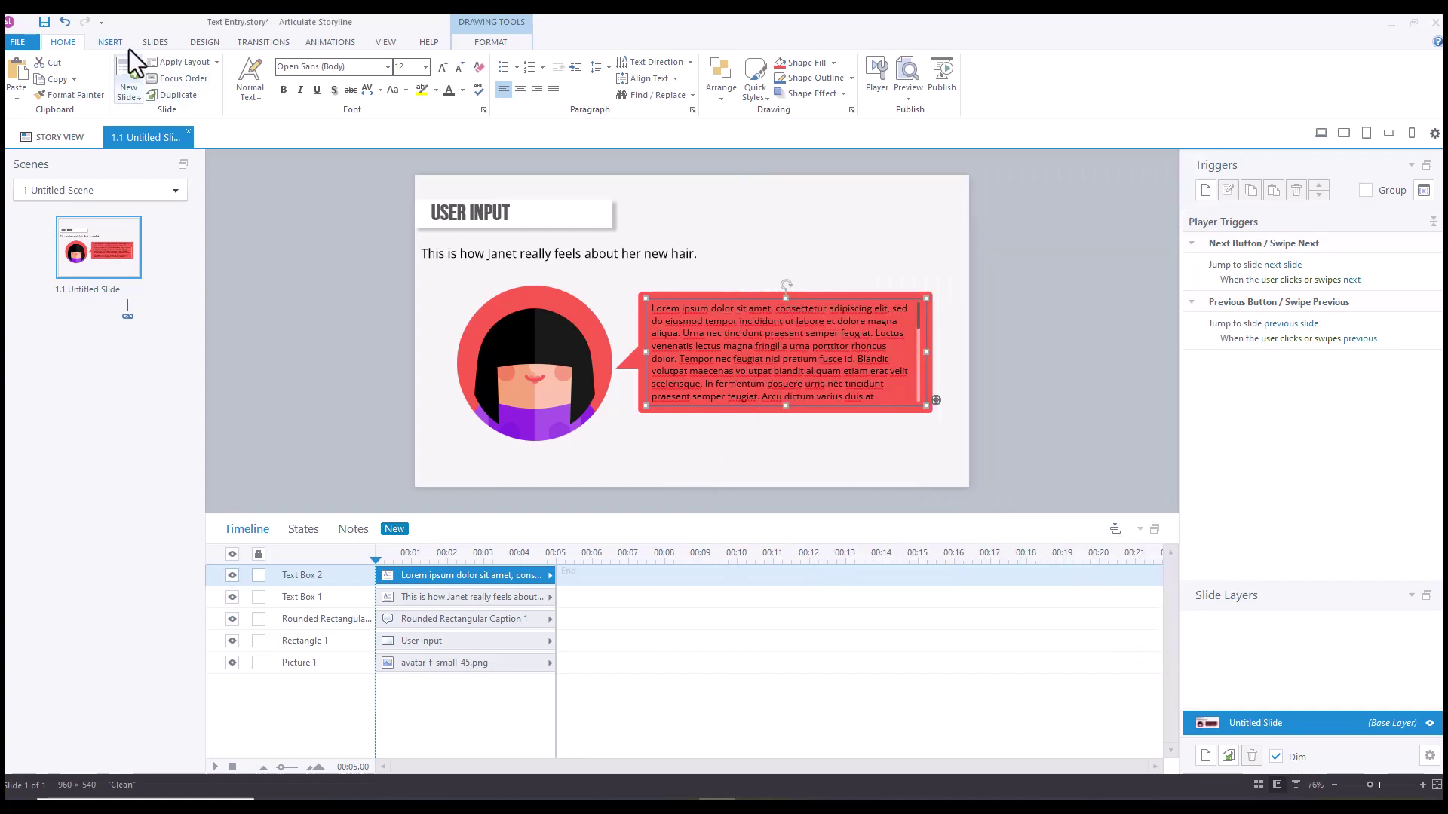
Switch the ribbon to the Insert tab
{"action": "left_click", "coordinate": [109, 42]}
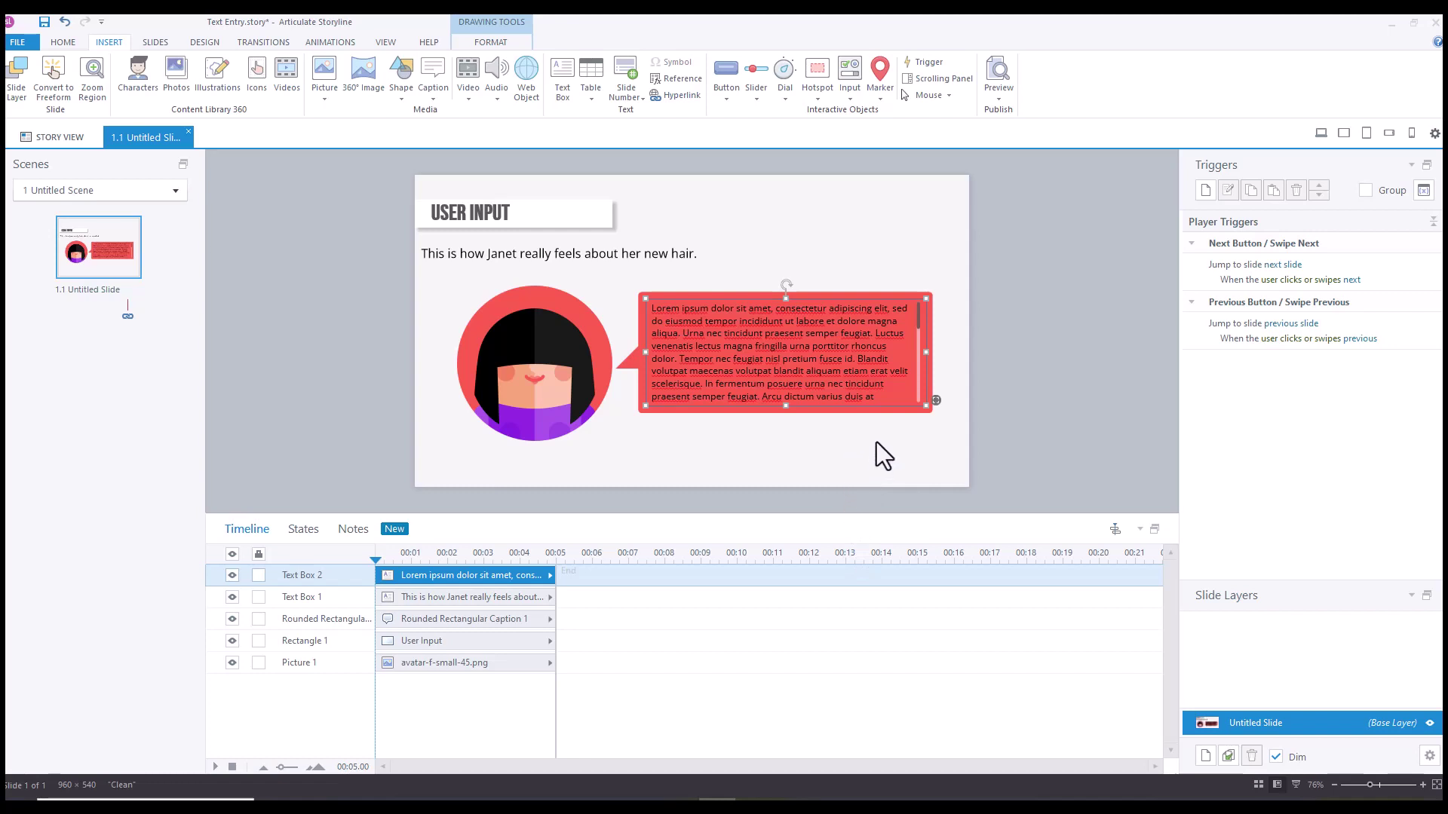
{"action": "right_click", "coordinate": [930, 405]}
{"action": "left_click", "coordinate": [985, 756]}
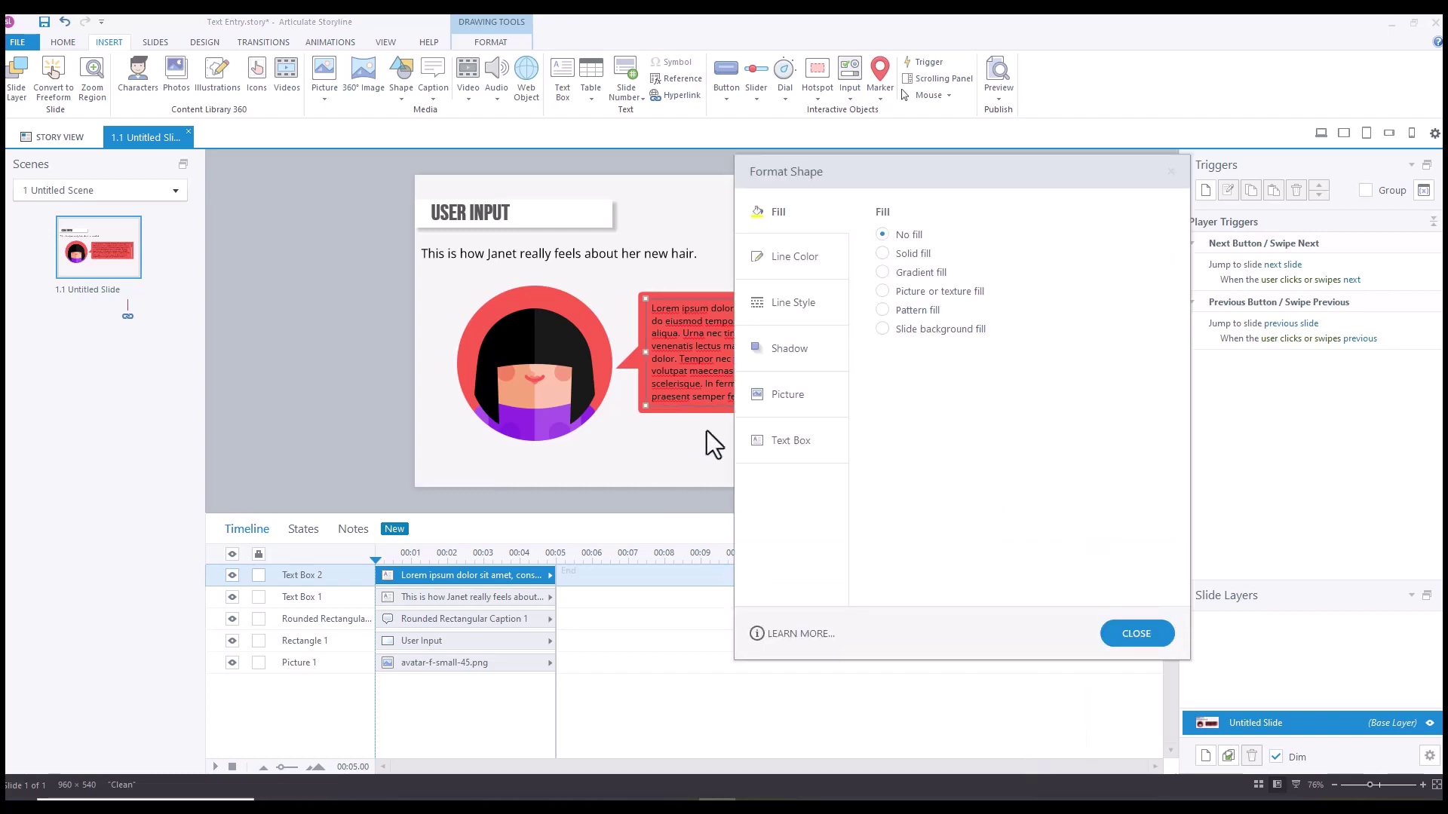
{"action": "left_click", "coordinate": [792, 439]}
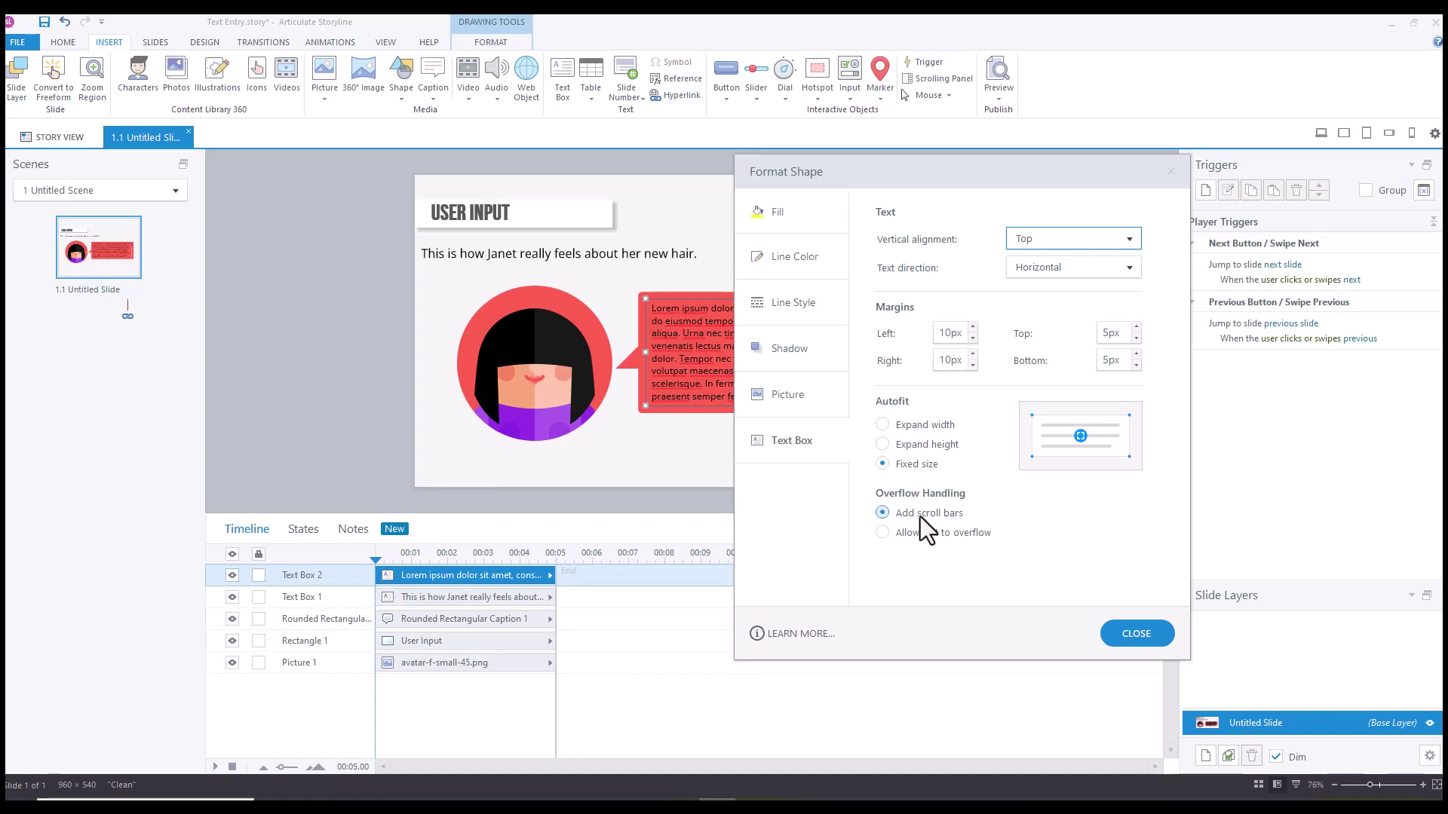
{"action": "left_click", "coordinate": [1131, 636]}
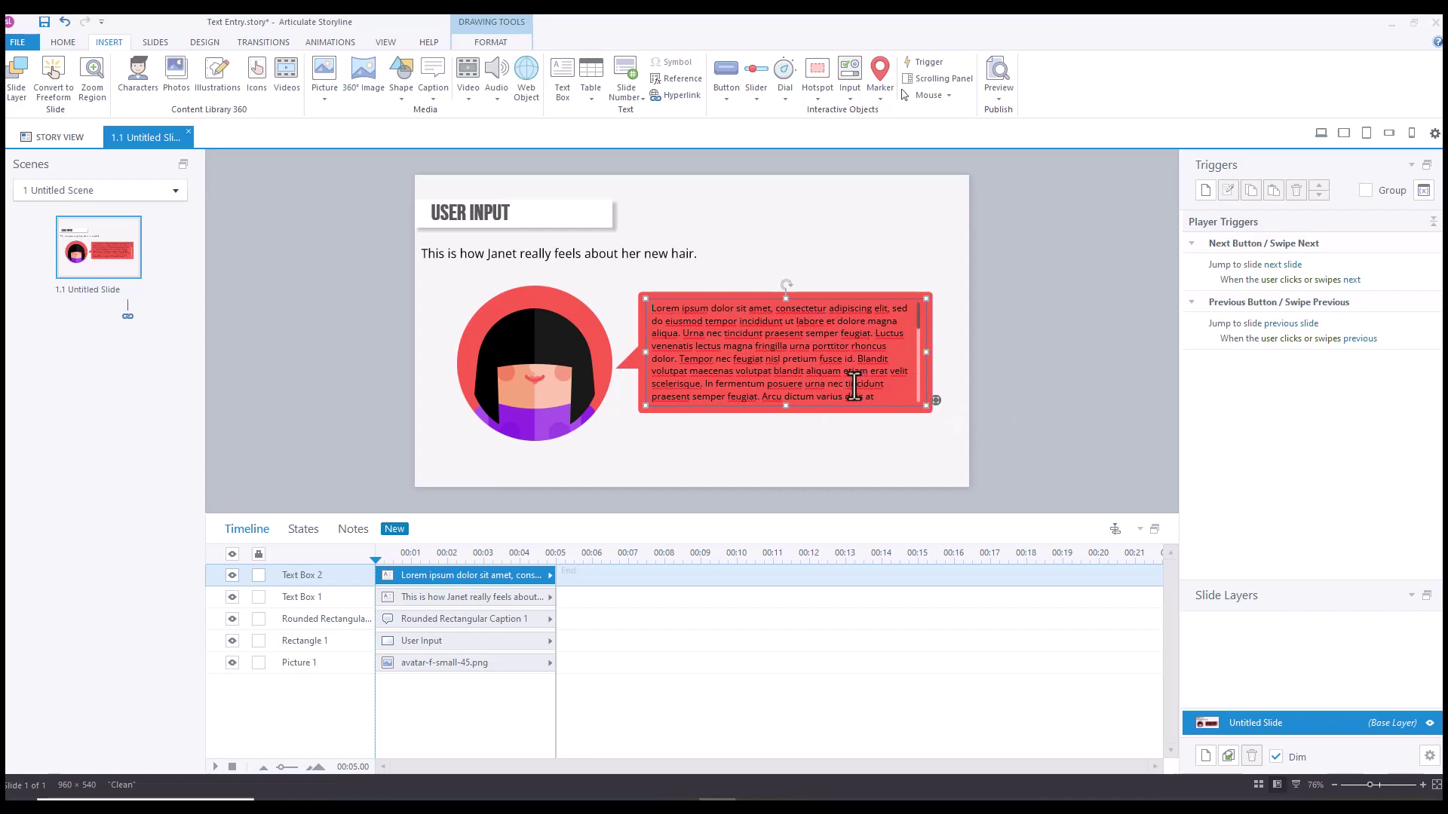
Select the words 'posuere urna nec tincidunt' and switch the ribbon to Home
{"action": "left_click_drag", "start_coordinate": [884, 385], "coordinate": [769, 385]}
{"action": "left_click", "coordinate": [65, 44]}
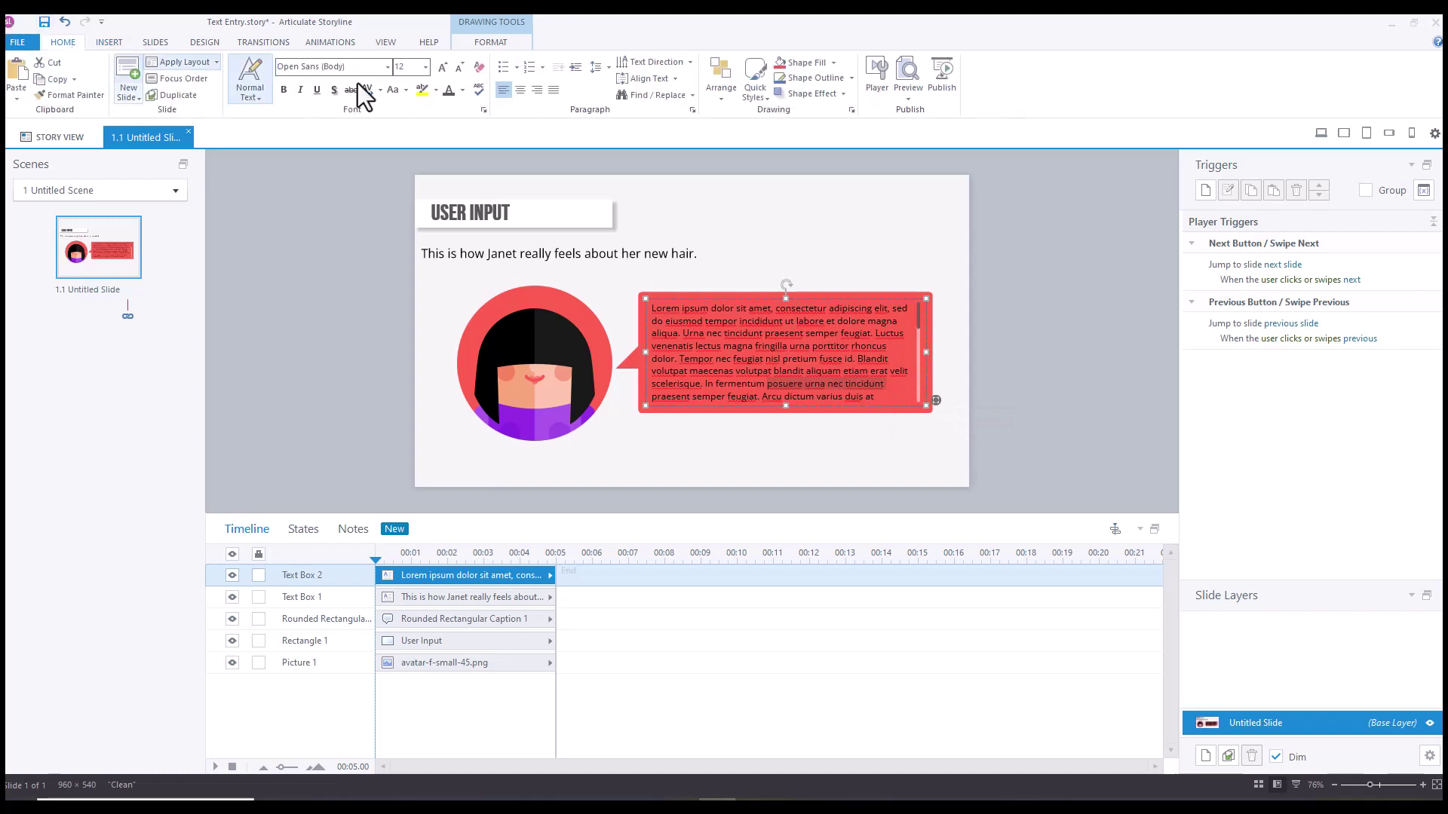